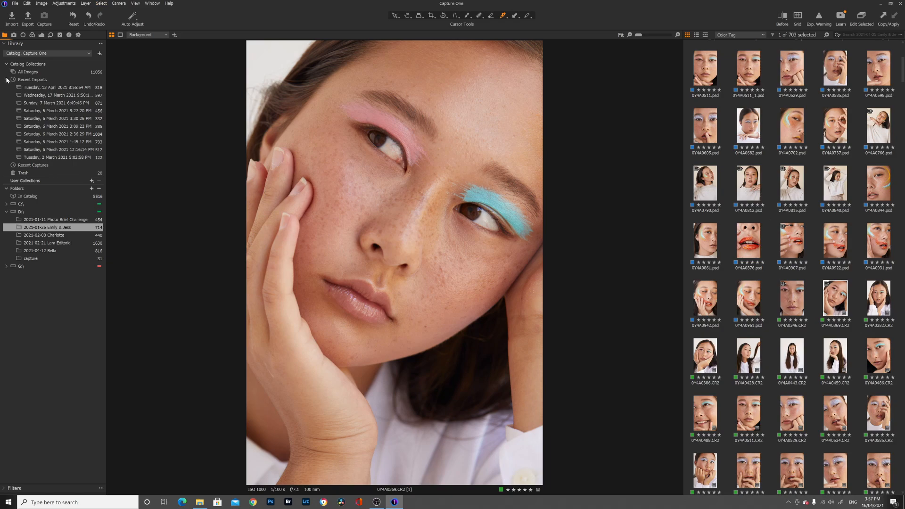
- Collapse the recent imports list and examine the capture tools, including Camera Focus and Camera Settings, plus the lens tools
{"action": "left_click", "coordinate": [6, 80]}
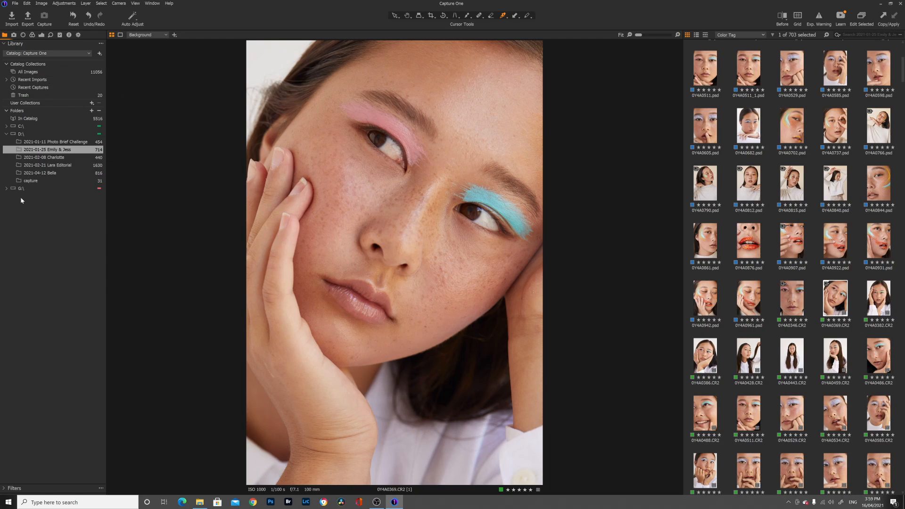
{"action": "left_click", "coordinate": [15, 36]}
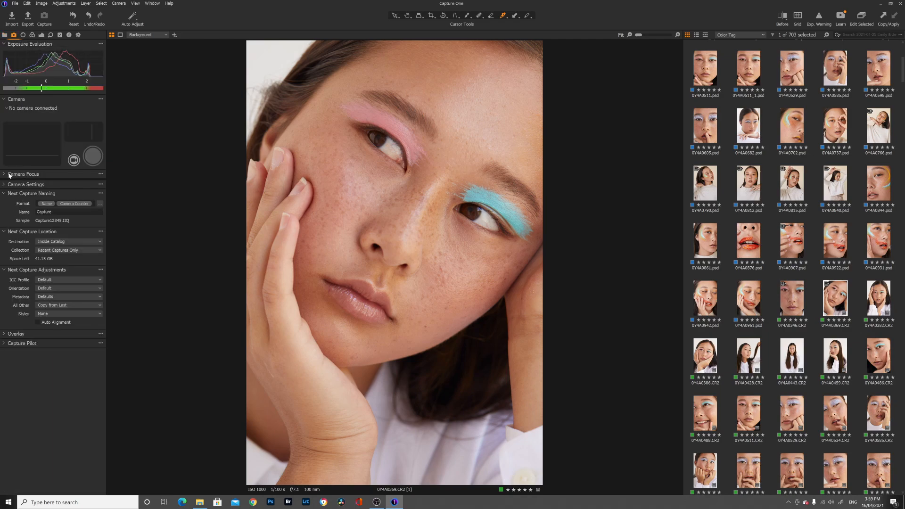
{"action": "left_click", "coordinate": [9, 176]}
{"action": "left_click", "coordinate": [5, 211]}
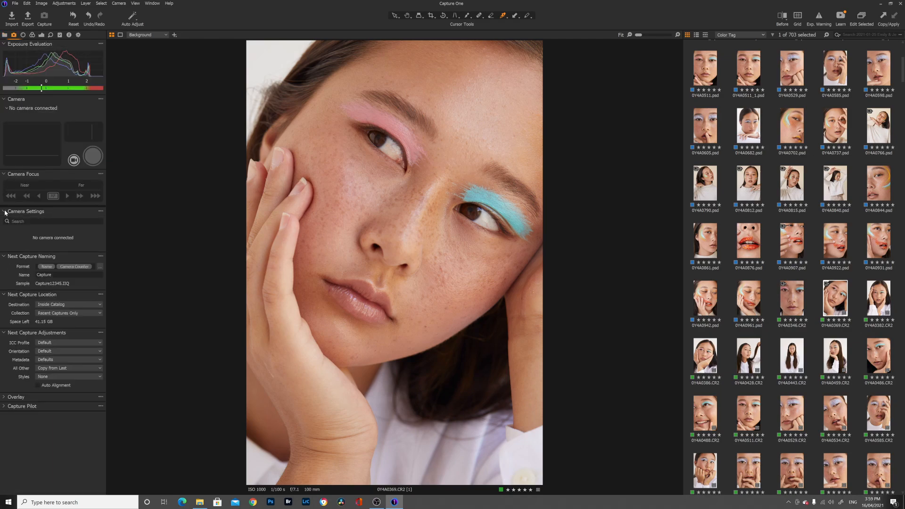
{"action": "left_click", "coordinate": [23, 37]}
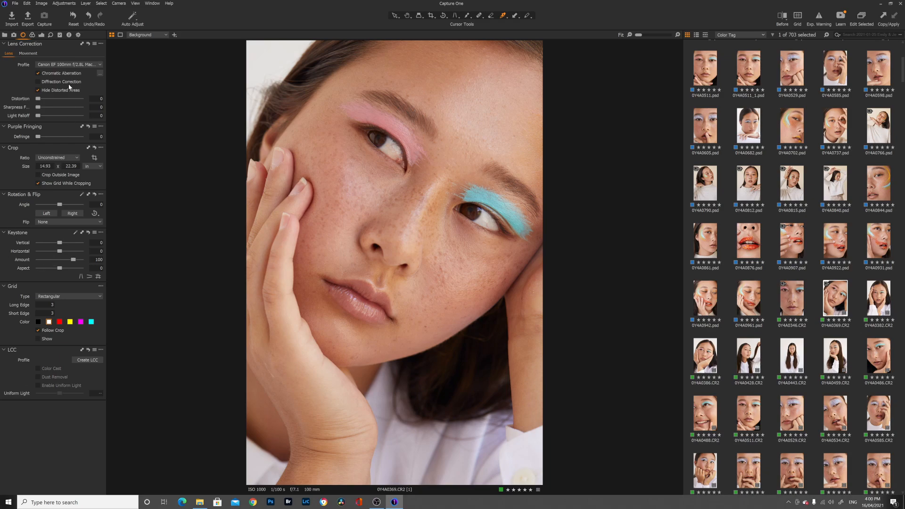
- Look through the color tools and the Basic and Advanced modes of the Color Editor
{"action": "left_click", "coordinate": [32, 36]}
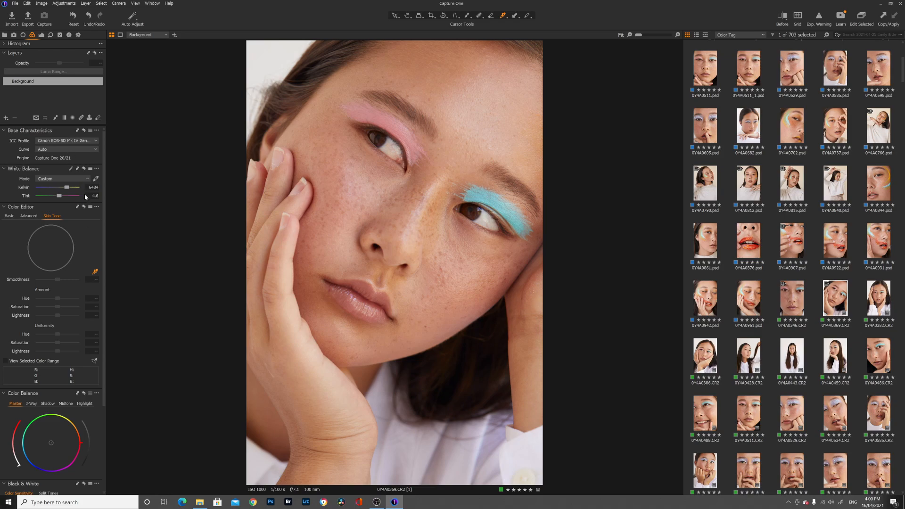
{"action": "scroll", "coordinate": [86, 198], "scroll_direction": "down", "scroll_amount": 1}
{"action": "scroll", "coordinate": [51, 166], "scroll_direction": "down", "scroll_amount": 1}
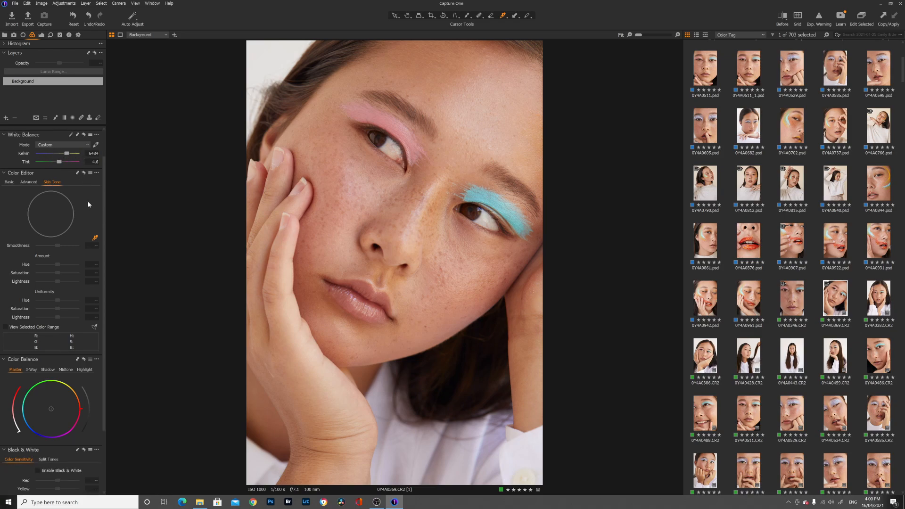
{"action": "scroll", "coordinate": [88, 202], "scroll_direction": "down", "scroll_amount": 1}
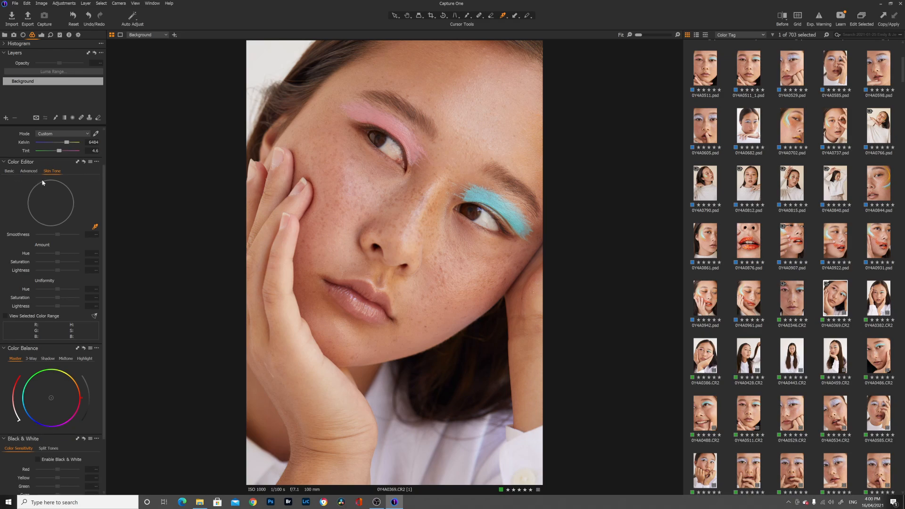
{"action": "left_click", "coordinate": [9, 172]}
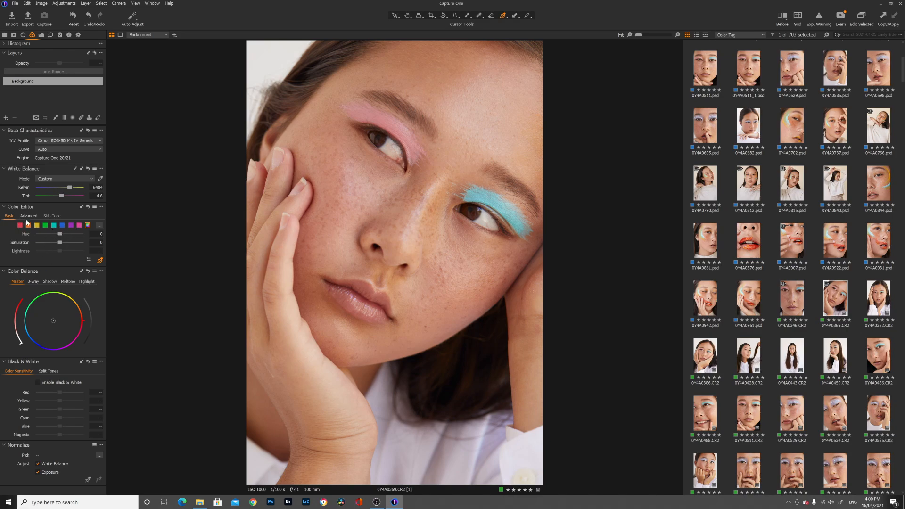
{"action": "left_click", "coordinate": [29, 216]}
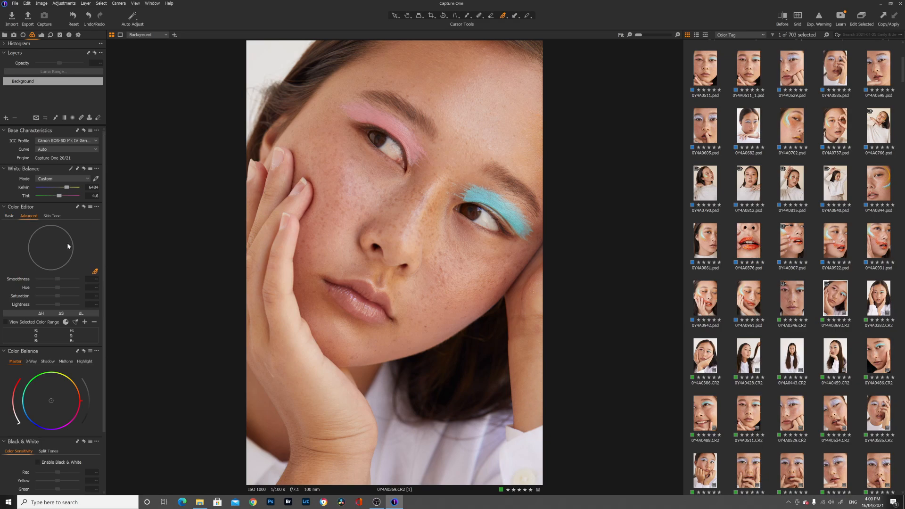
- Try hue and saturation shifts on the sampled blue eyeshadow color, and reset the photo's adjustments
{"action": "left_click", "coordinate": [479, 194]}
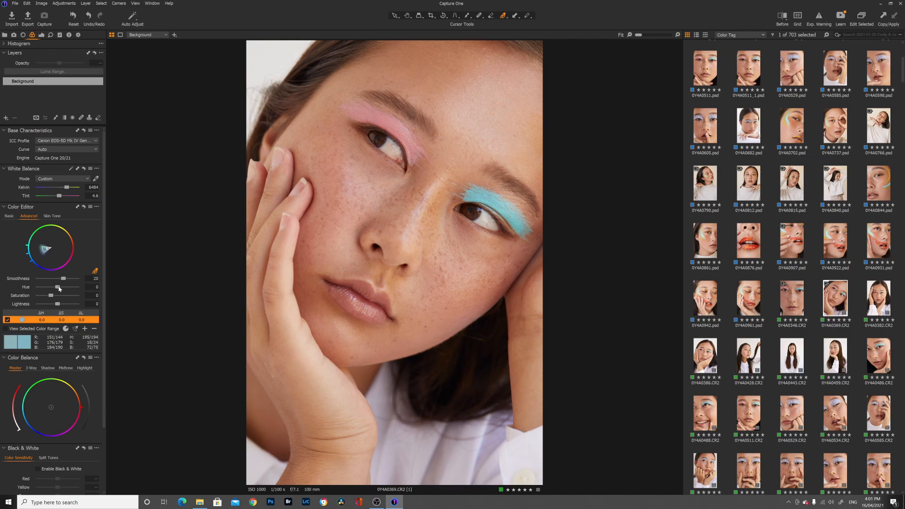
{"action": "mouse_move", "coordinate": [59, 289]}
{"action": "left_mouse_down"}
{"action": "mouse_move", "coordinate": [76, 288]}
{"action": "mouse_move", "coordinate": [19, 290]}
{"action": "mouse_move", "coordinate": [40, 288]}
{"action": "mouse_move", "coordinate": [41, 296]}
{"action": "mouse_move", "coordinate": [41, 278]}
{"action": "mouse_move", "coordinate": [77, 278]}
{"action": "mouse_move", "coordinate": [77, 296]}
{"action": "mouse_move", "coordinate": [54, 297]}
{"action": "left_mouse_up"}
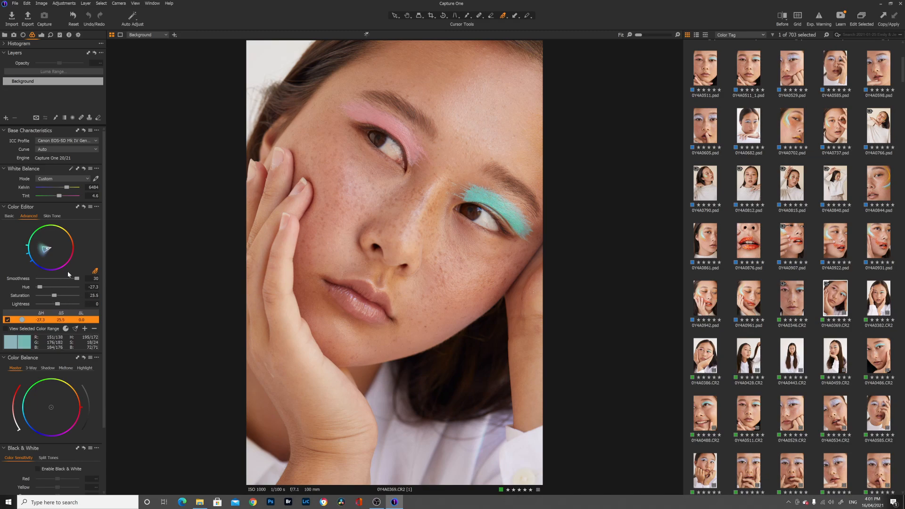
{"action": "left_click", "coordinate": [66, 3]}
{"action": "left_click", "coordinate": [67, 10]}
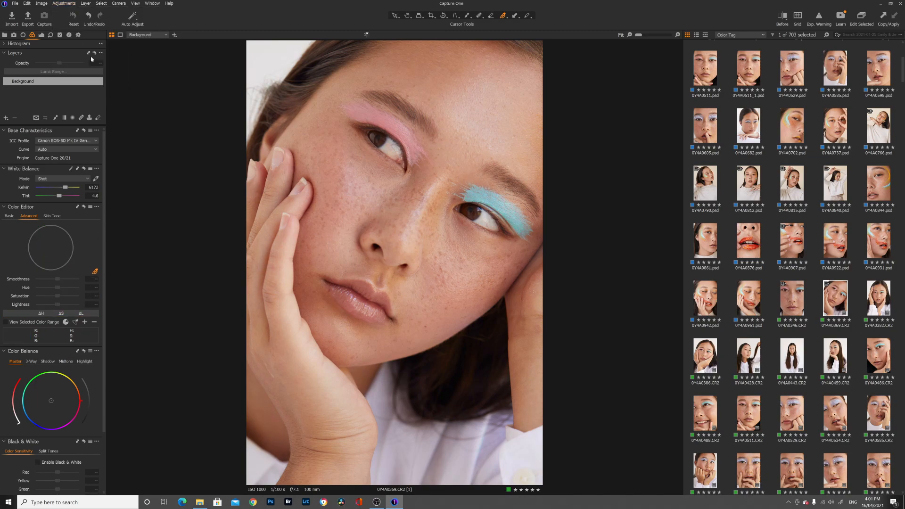
- Sample the cheek's color in the Skin Tone mode of the Color Editor and test its hue, saturation and lightness amounts
{"action": "left_click", "coordinate": [52, 216]}
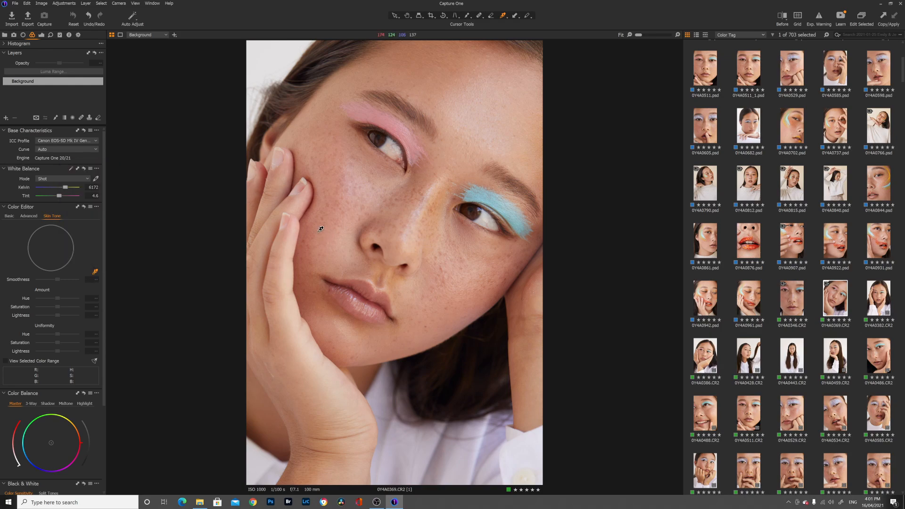
{"action": "left_click", "coordinate": [335, 182]}
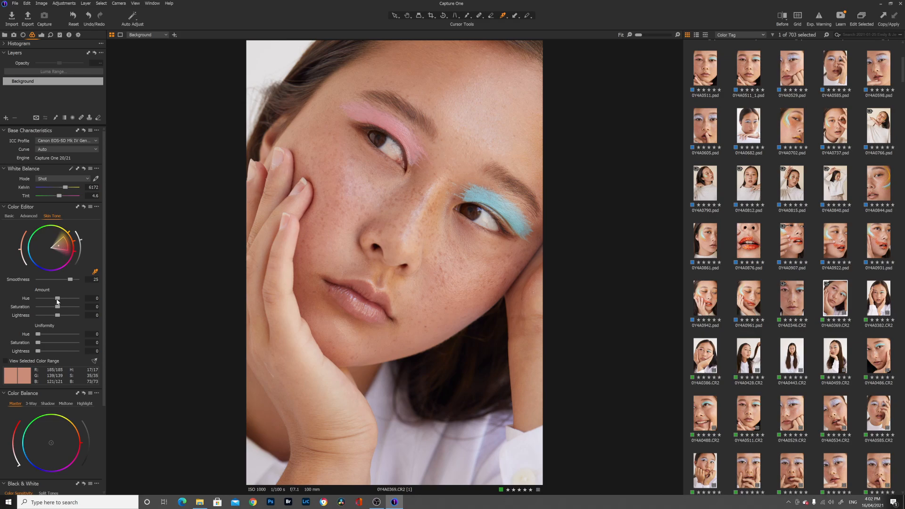
{"action": "mouse_move", "coordinate": [58, 300]}
{"action": "left_mouse_down"}
{"action": "mouse_move", "coordinate": [85, 301]}
{"action": "mouse_move", "coordinate": [46, 300]}
{"action": "mouse_move", "coordinate": [57, 302]}
{"action": "mouse_move", "coordinate": [41, 308]}
{"action": "mouse_move", "coordinate": [65, 308]}
{"action": "left_mouse_up"}
{"action": "mouse_move", "coordinate": [67, 308]}
{"action": "left_mouse_down"}
{"action": "mouse_move", "coordinate": [47, 307]}
{"action": "mouse_move", "coordinate": [70, 308]}
{"action": "mouse_move", "coordinate": [57, 307]}
{"action": "left_mouse_up"}
{"action": "left_click_drag", "start_coordinate": [57, 315], "coordinate": [118, 319]}
{"action": "left_click_drag", "start_coordinate": [56, 322], "coordinate": [21, 322]}
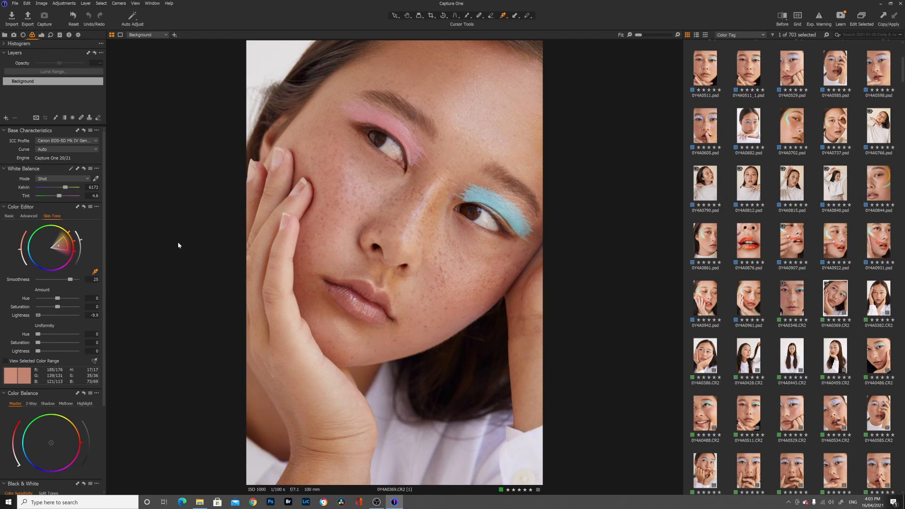
- Resample the skin tone on the cheek beside the nose and set its amounts to saturation -4 and lightness -4.8
{"action": "left_click", "coordinate": [370, 197]}
{"action": "mouse_move", "coordinate": [50, 315]}
{"action": "left_mouse_down"}
{"action": "mouse_move", "coordinate": [38, 315]}
{"action": "mouse_move", "coordinate": [51, 316]}
{"action": "left_mouse_up"}
{"action": "left_click", "coordinate": [52, 307]}
{"action": "left_click_drag", "start_coordinate": [52, 309], "coordinate": [55, 310]}
- Try a tint on the Master wheel of Color Balance and reset the wheel
{"action": "scroll", "coordinate": [100, 303], "scroll_direction": "down", "scroll_amount": 3}
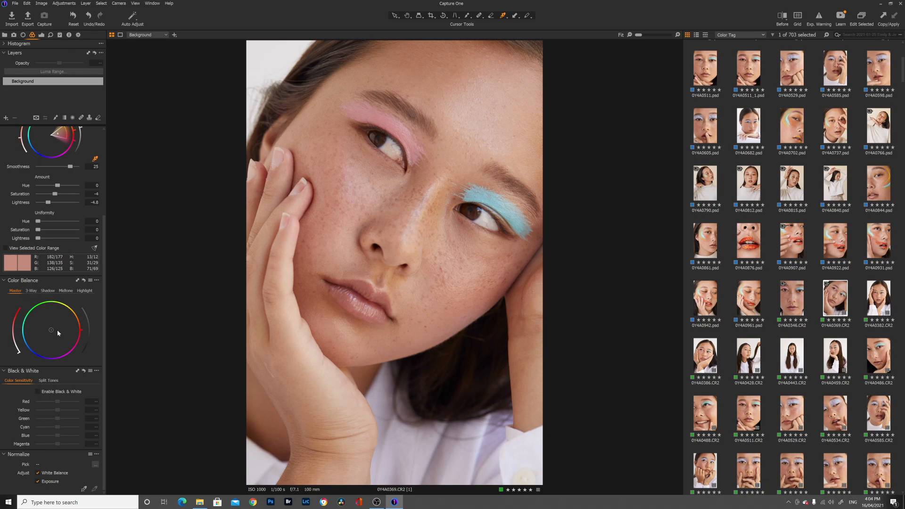
{"action": "mouse_move", "coordinate": [52, 334]}
{"action": "left_mouse_down"}
{"action": "mouse_move", "coordinate": [43, 333]}
{"action": "mouse_move", "coordinate": [50, 330]}
{"action": "left_mouse_up"}
{"action": "double_click", "coordinate": [51, 329]}
- In 3-Way Color Balance, tint shadows toward blue, midtones toward orange and highlights slightly toward yellow-green, and compare before and after
{"action": "left_click", "coordinate": [33, 292]}
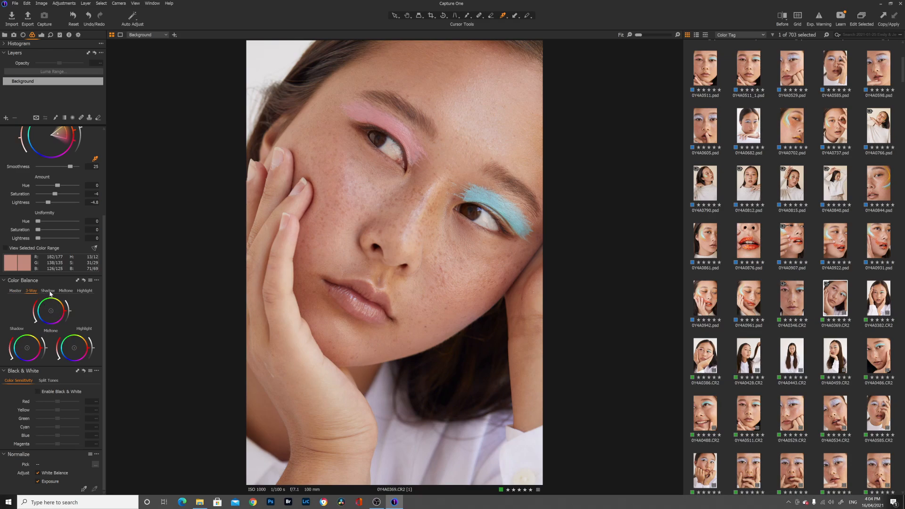
{"action": "left_click", "coordinate": [51, 293]}
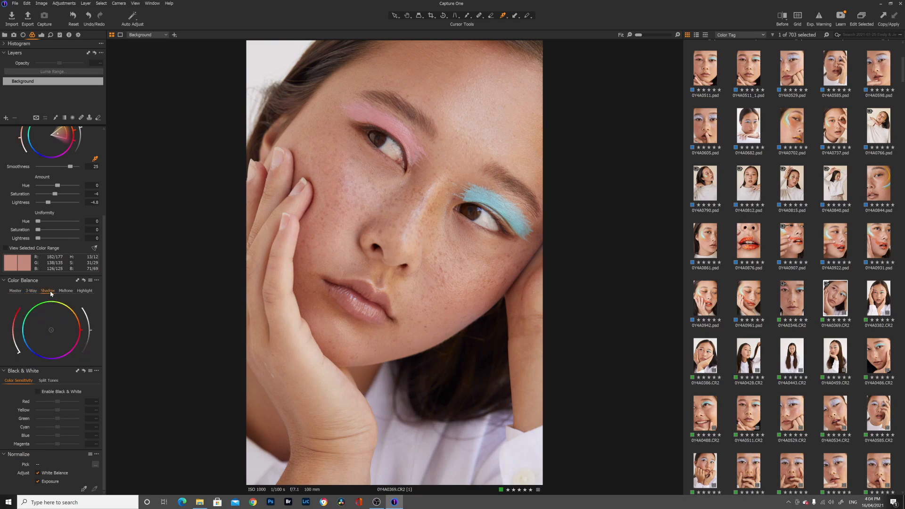
{"action": "left_click", "coordinate": [85, 291]}
{"action": "left_click", "coordinate": [31, 291]}
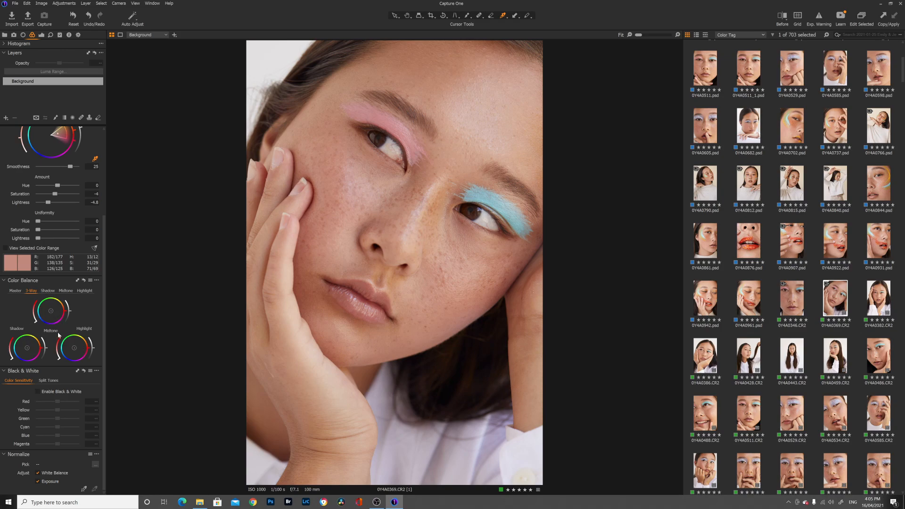
{"action": "left_click_drag", "start_coordinate": [27, 351], "coordinate": [26, 354]}
{"action": "left_click_drag", "start_coordinate": [52, 315], "coordinate": [55, 312]}
{"action": "left_click_drag", "start_coordinate": [74, 348], "coordinate": [75, 347]}
{"action": "left_click", "coordinate": [782, 18]}
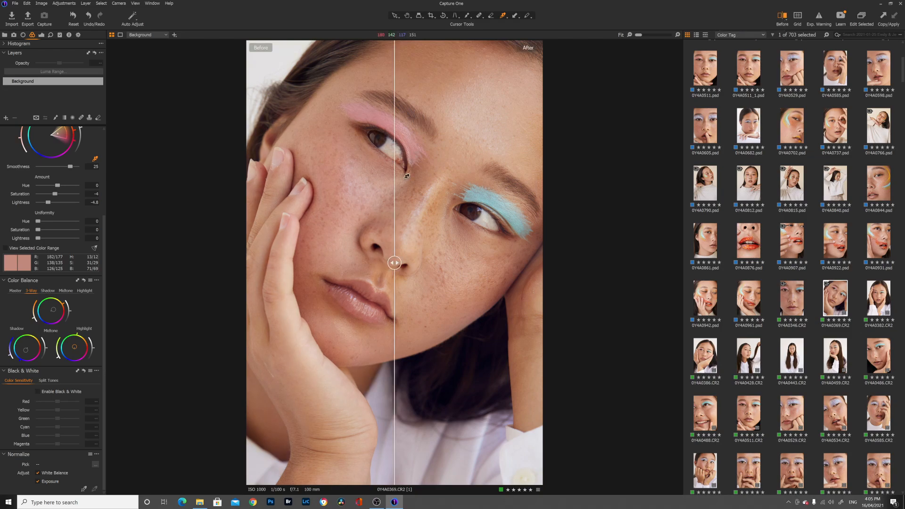
{"action": "left_click_drag", "start_coordinate": [388, 269], "coordinate": [410, 289]}
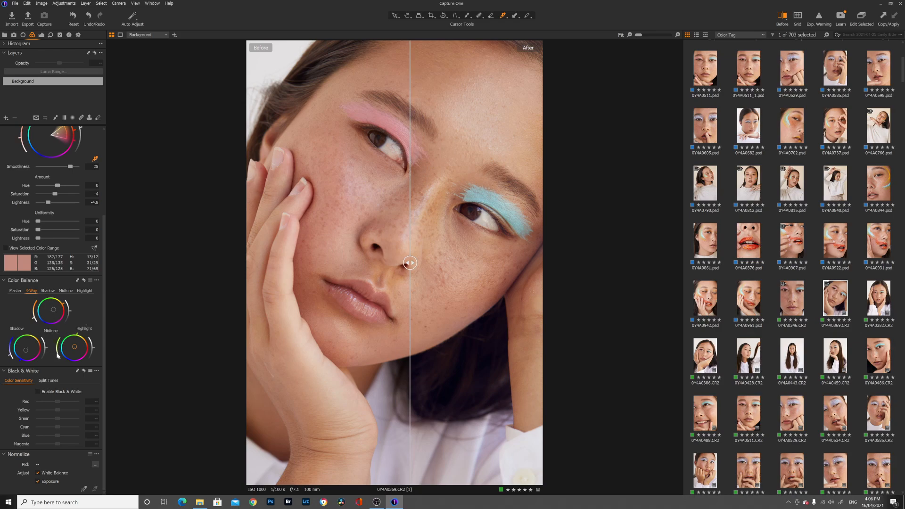
- Fine-tune the saturation of the highlight, midtone and shadow tints in 3-Way Color Balance, and compare the photo before and after
{"action": "left_click_drag", "start_coordinate": [59, 358], "coordinate": [58, 357]}
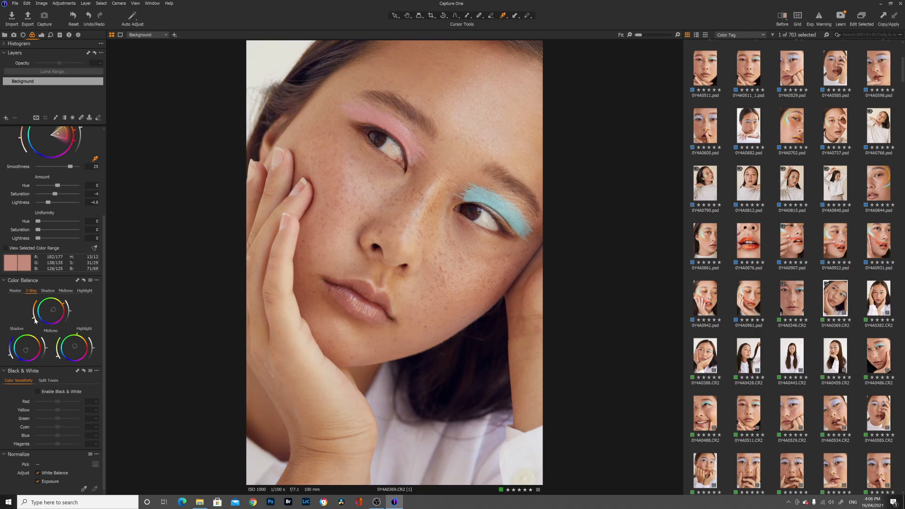
{"action": "left_click_drag", "start_coordinate": [35, 318], "coordinate": [35, 316]}
{"action": "left_click_drag", "start_coordinate": [12, 361], "coordinate": [13, 350]}
{"action": "left_click_drag", "start_coordinate": [58, 358], "coordinate": [59, 360]}
{"action": "left_click", "coordinate": [786, 17]}
{"action": "left_click_drag", "start_coordinate": [399, 264], "coordinate": [403, 295]}
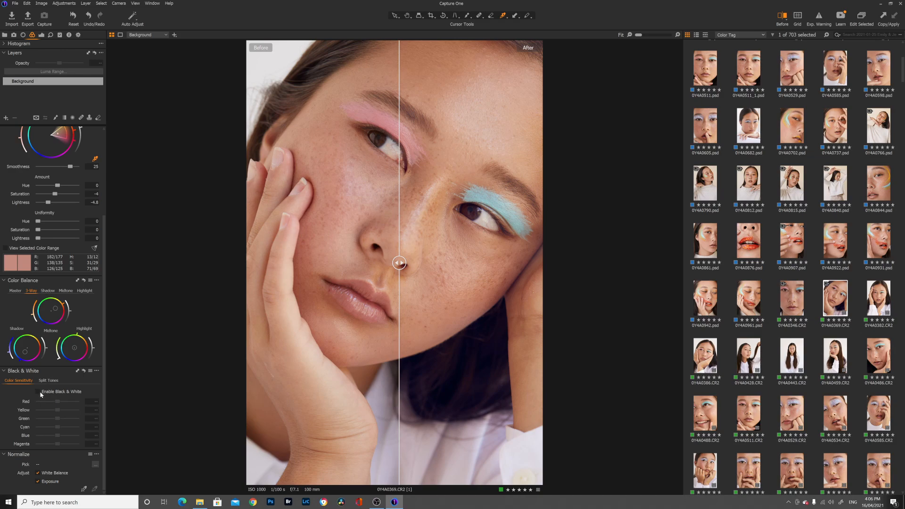
{"action": "key", "text": "y"}
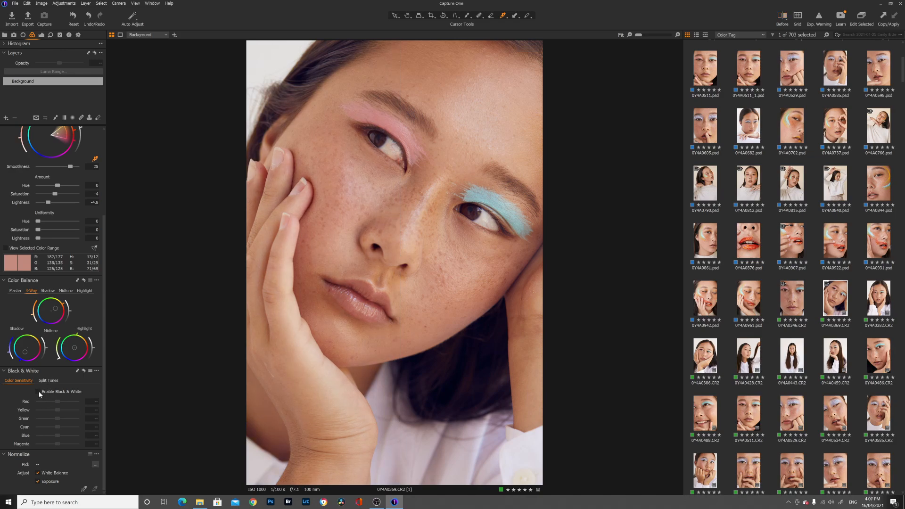
- Try a black-and-white conversion with altered color sensitivity, and reset it
{"action": "left_click", "coordinate": [39, 392]}
{"action": "mouse_move", "coordinate": [57, 401]}
{"action": "left_mouse_down"}
{"action": "mouse_move", "coordinate": [46, 413]}
{"action": "mouse_move", "coordinate": [57, 412]}
{"action": "left_mouse_up"}
{"action": "left_click", "coordinate": [83, 371]}
{"action": "scroll", "coordinate": [87, 334], "scroll_direction": "up", "scroll_amount": 2}
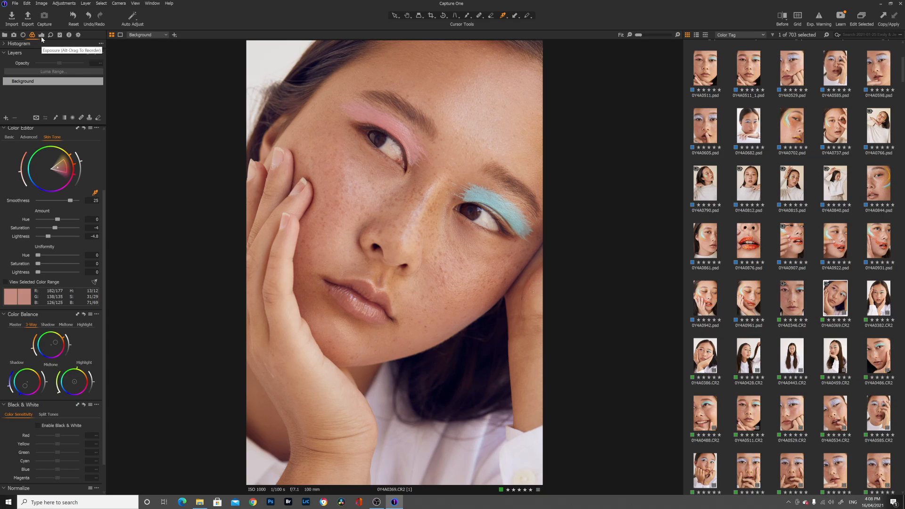
- Expand Levels and Curve among the exposure tools and shape an RGB S-curve, lowering the shadows and raising input 187 to output 198
{"action": "left_click", "coordinate": [42, 36]}
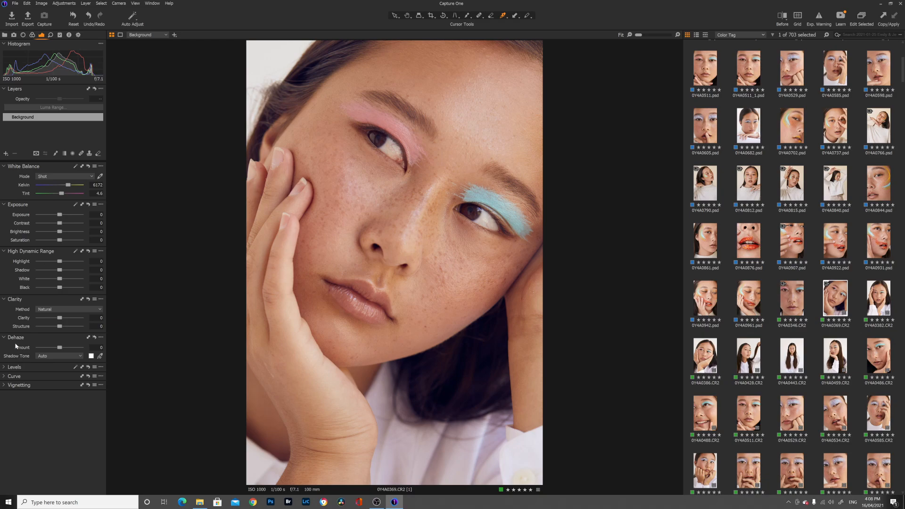
{"action": "left_click", "coordinate": [5, 367]}
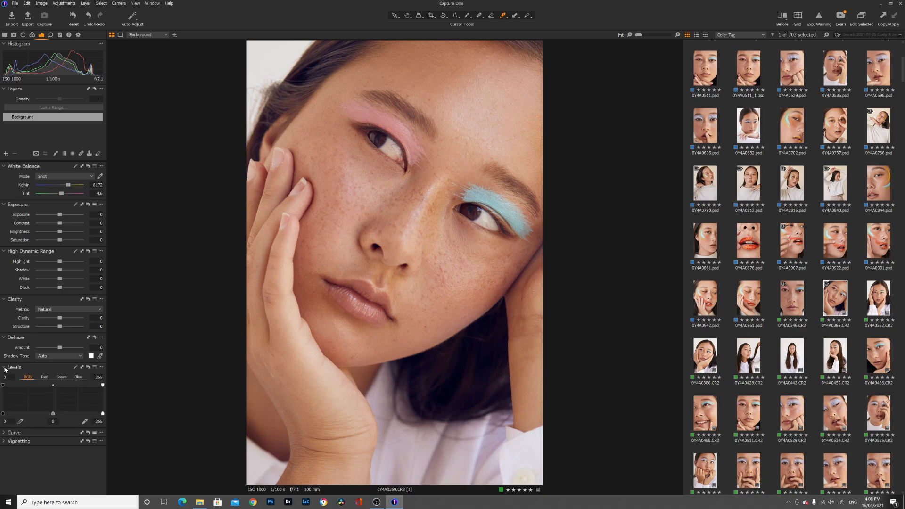
{"action": "left_click", "coordinate": [5, 433]}
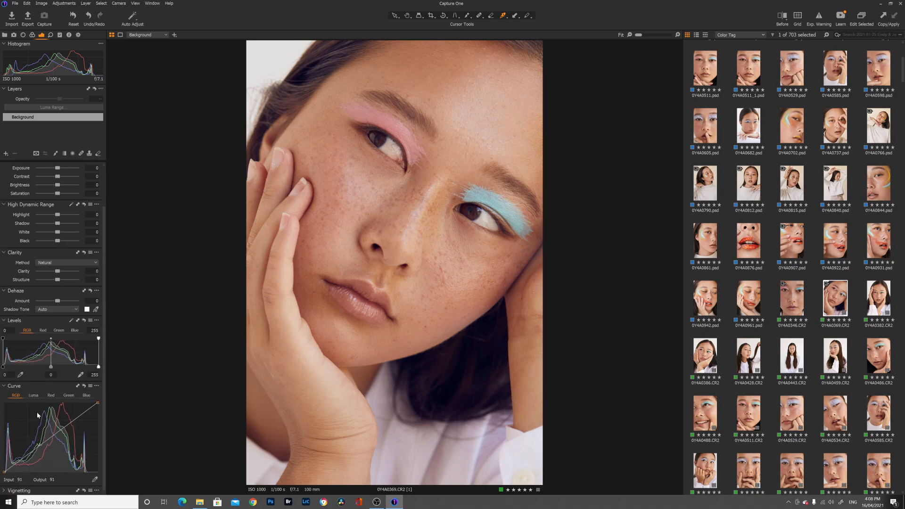
{"action": "left_click_drag", "start_coordinate": [37, 448], "coordinate": [37, 449]}
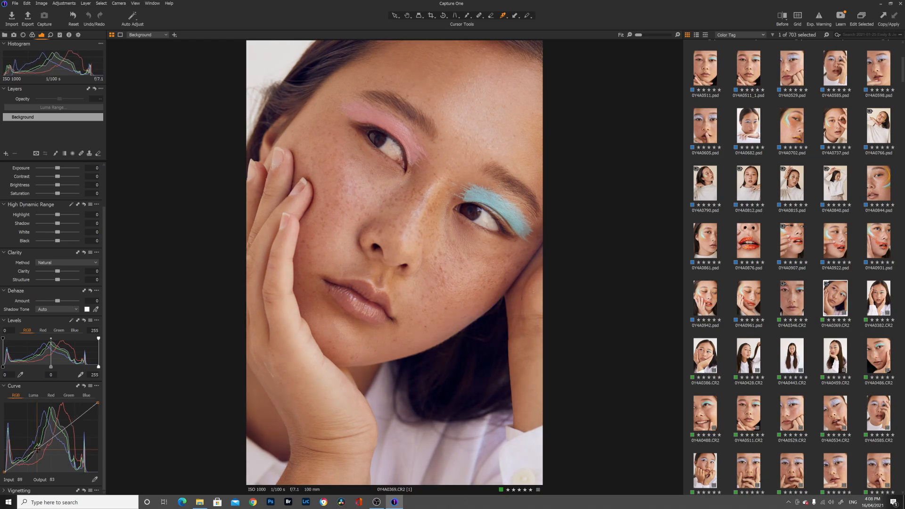
{"action": "left_click_drag", "start_coordinate": [74, 421], "coordinate": [72, 419]}
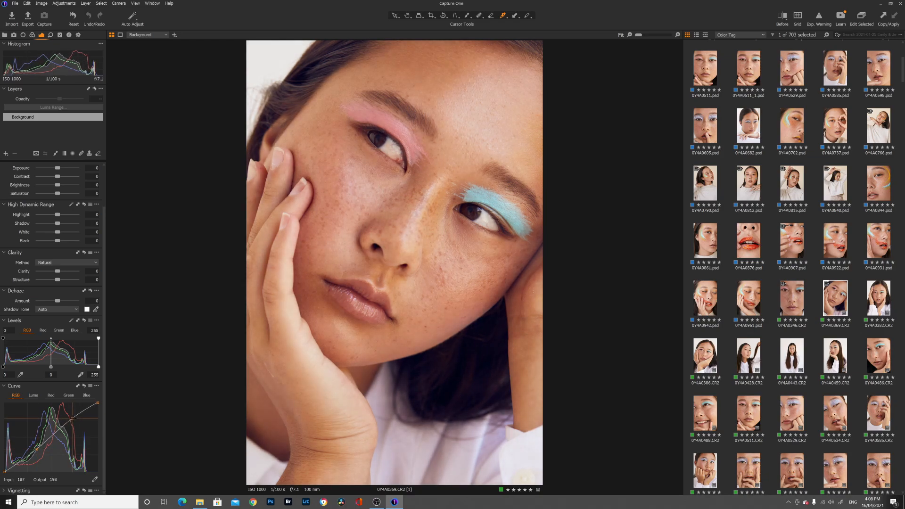
{"action": "left_click_drag", "start_coordinate": [37, 450], "coordinate": [32, 452]}
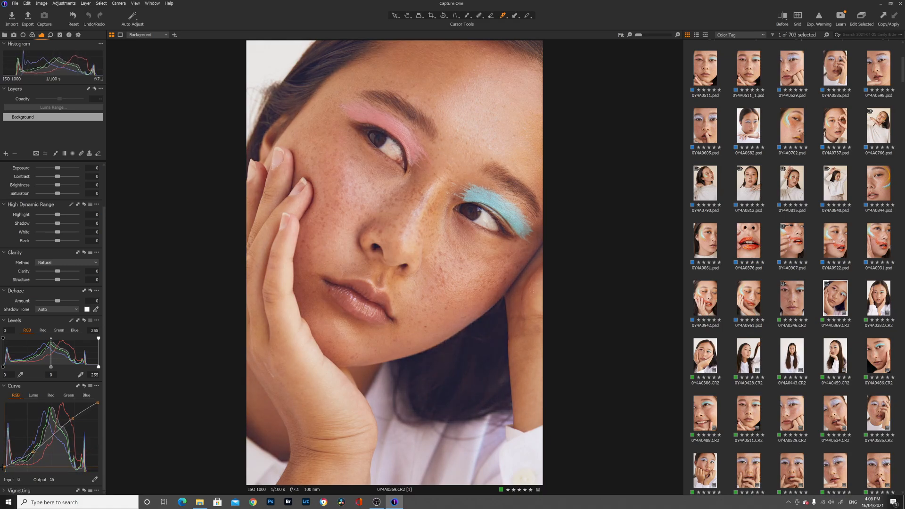
- Refine the black, shadow and highlight points of the RGB curve and raise Clarity slightly with the Natural method
{"action": "left_click_drag", "start_coordinate": [3, 471], "coordinate": [29, 455]}
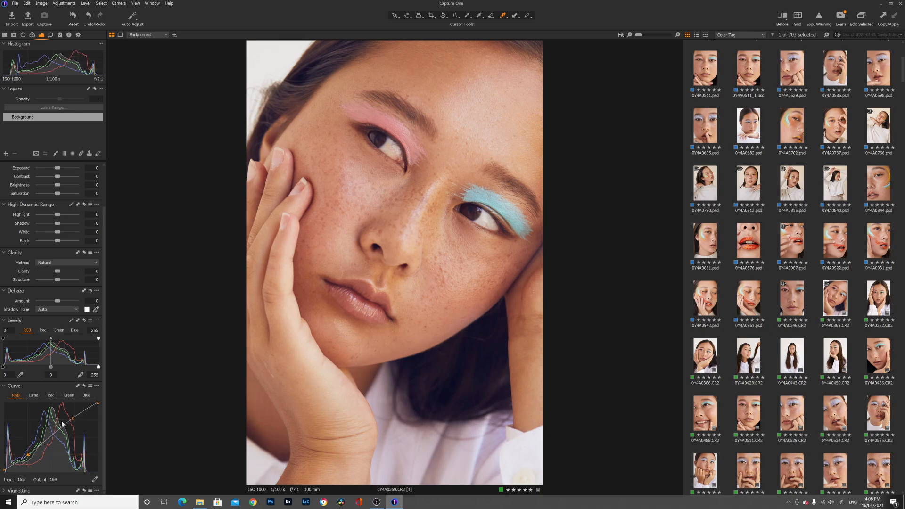
{"action": "left_click_drag", "start_coordinate": [72, 418], "coordinate": [74, 415]}
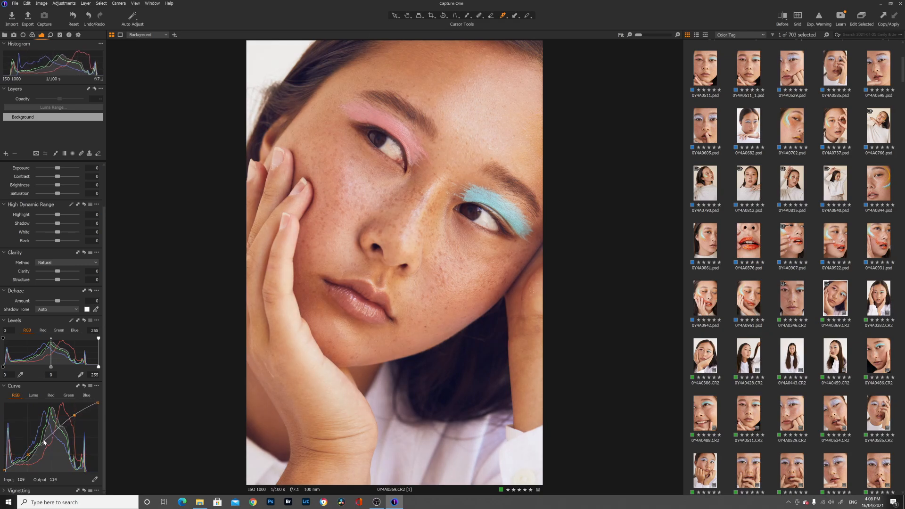
{"action": "left_click_drag", "start_coordinate": [42, 444], "coordinate": [42, 442]}
{"action": "left_click_drag", "start_coordinate": [75, 415], "coordinate": [76, 414]}
{"action": "left_click_drag", "start_coordinate": [43, 441], "coordinate": [27, 455]}
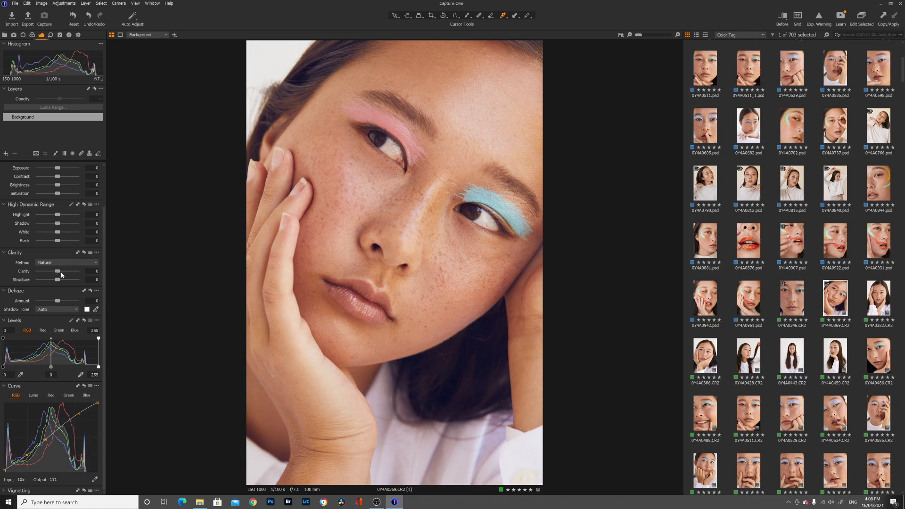
{"action": "left_click_drag", "start_coordinate": [62, 275], "coordinate": [59, 274]}
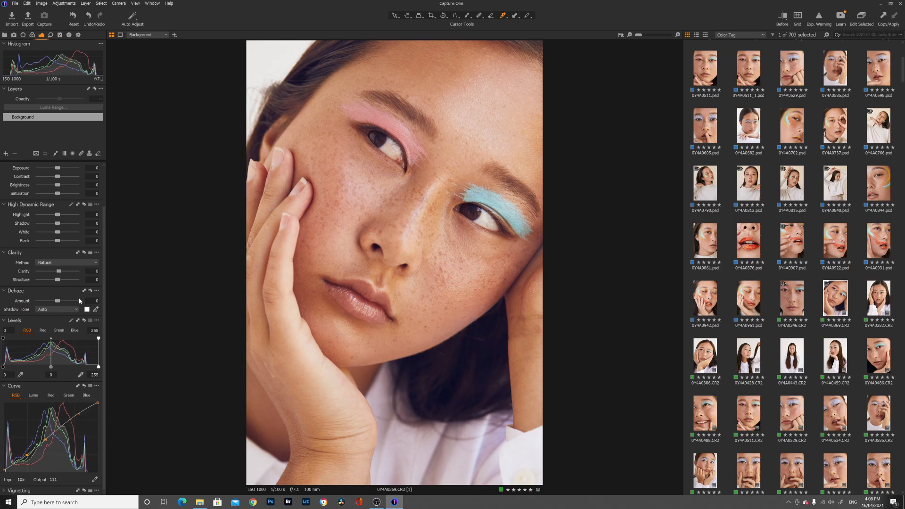
{"action": "scroll", "coordinate": [71, 295], "scroll_direction": "up", "scroll_amount": 1}
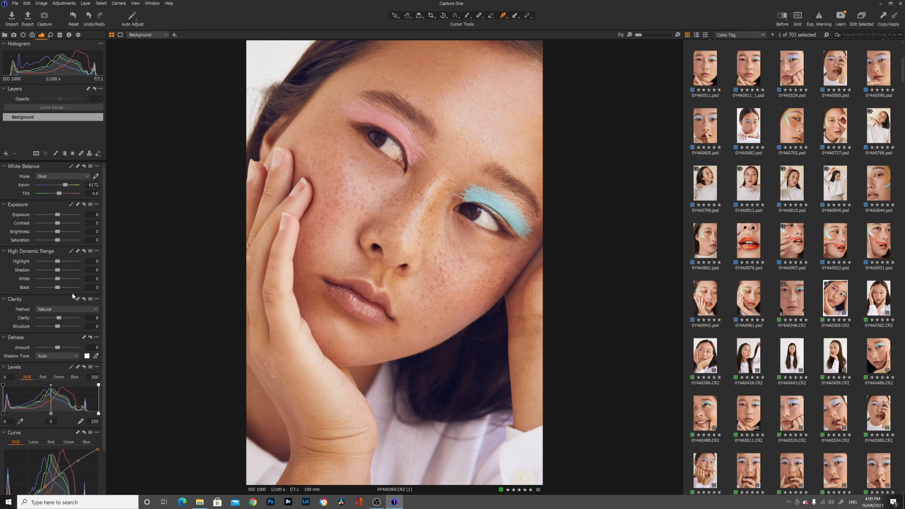
- Set the High Dynamic Range Highlight to 27 and the Exposure Saturation to -6
{"action": "left_click_drag", "start_coordinate": [58, 262], "coordinate": [56, 241]}
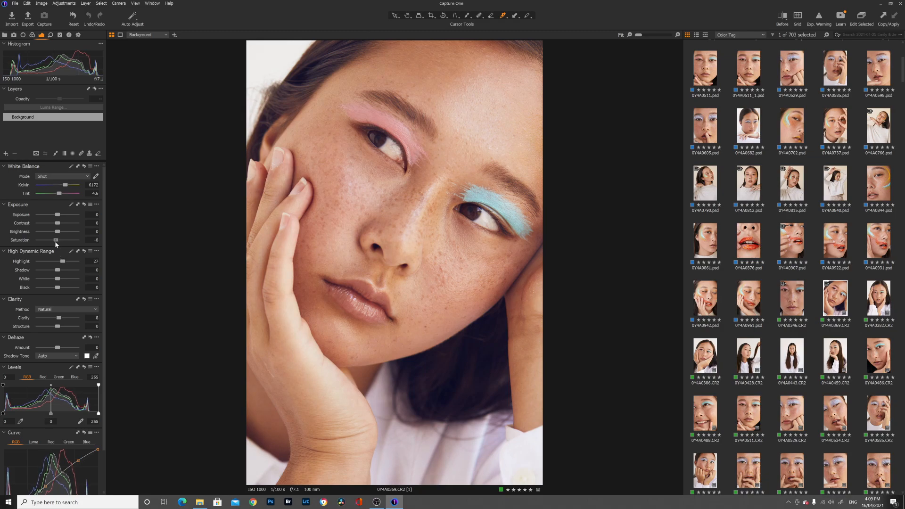
- Refine the skin tone in the Color Editor to hue 0.9, saturation -3.3, lightness -5 and smoothness 24.8
{"action": "left_click", "coordinate": [32, 37]}
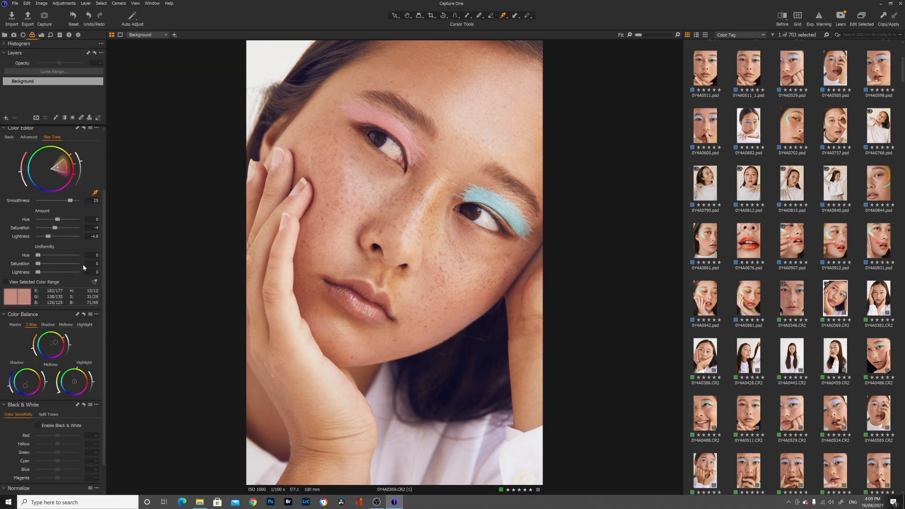
{"action": "scroll", "coordinate": [80, 267], "scroll_direction": "down", "scroll_amount": 2}
{"action": "scroll", "coordinate": [76, 250], "scroll_direction": "up", "scroll_amount": 5}
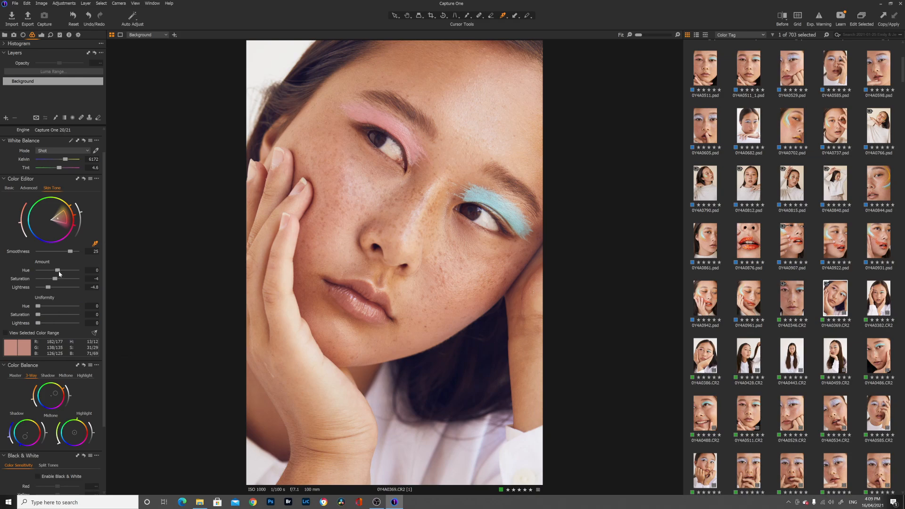
{"action": "mouse_move", "coordinate": [58, 271]}
{"action": "left_mouse_down"}
{"action": "mouse_move", "coordinate": [67, 272]}
{"action": "mouse_move", "coordinate": [42, 274]}
{"action": "mouse_move", "coordinate": [63, 273]}
{"action": "left_mouse_up"}
{"action": "left_click_drag", "start_coordinate": [55, 280], "coordinate": [47, 290]}
{"action": "scroll", "coordinate": [39, 311], "scroll_direction": "down", "scroll_amount": 3}
{"action": "left_click_drag", "start_coordinate": [56, 324], "coordinate": [56, 325]}
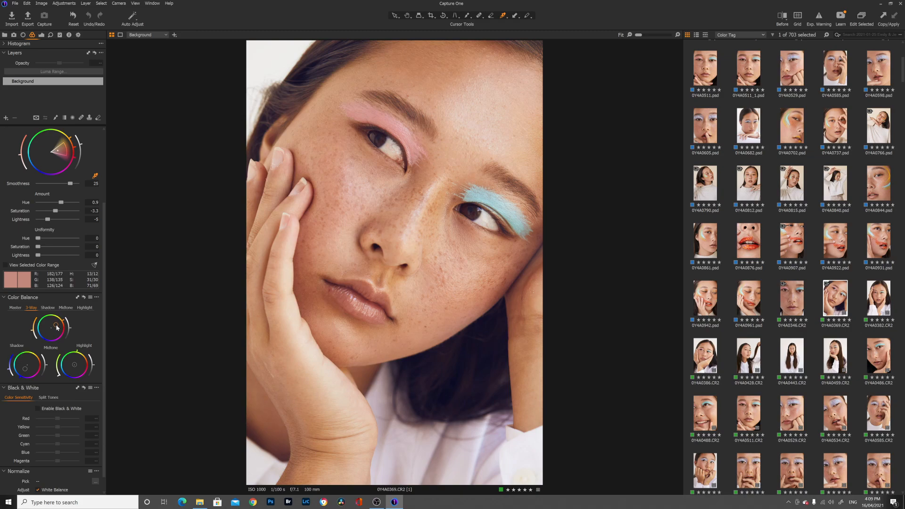
- Shift the Master color balance of the whole photo very slightly toward blue
{"action": "left_click", "coordinate": [15, 308]}
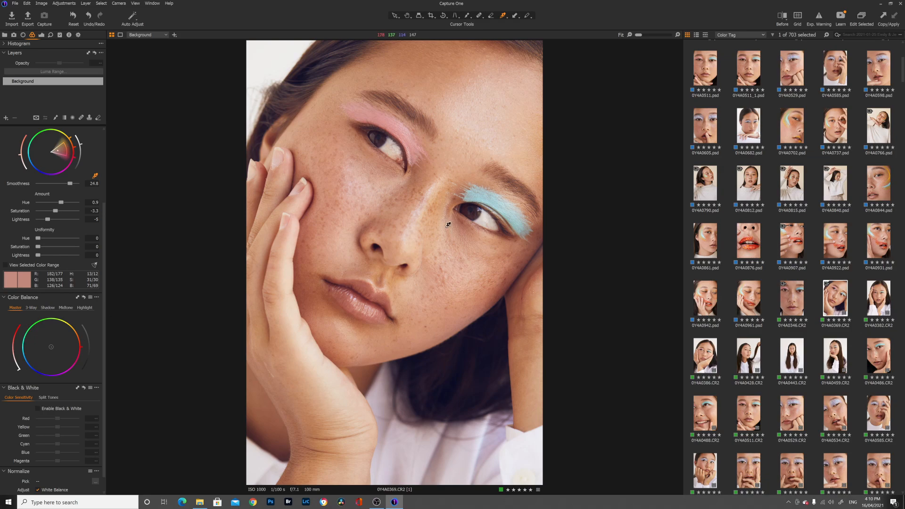
{"action": "left_click", "coordinate": [52, 348]}
{"action": "left_click_drag", "start_coordinate": [51, 345], "coordinate": [50, 348]}
{"action": "scroll", "coordinate": [84, 185], "scroll_direction": "up", "scroll_amount": 3}
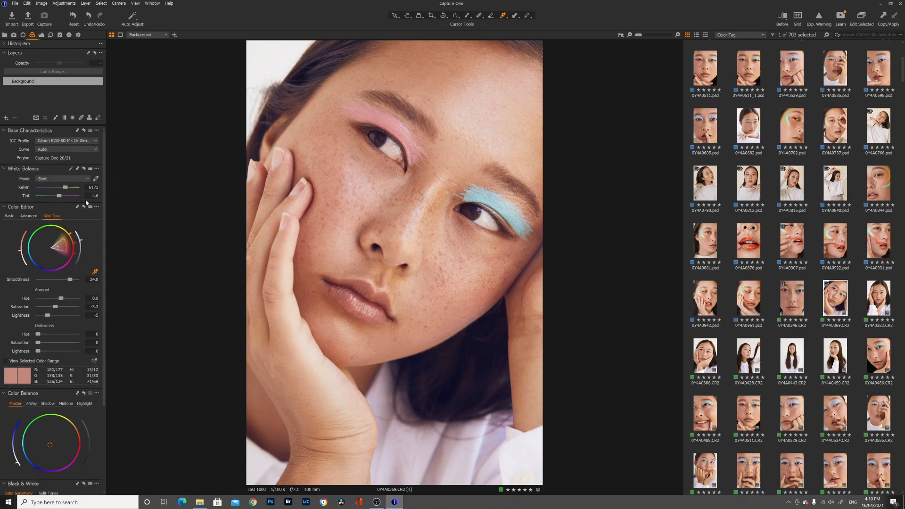
- Sample the blue eyeshadow in the Advanced Color Editor, set its hue to 6.2 and saturation to 38.2, and add a pink color sample
{"action": "left_click", "coordinate": [32, 216]}
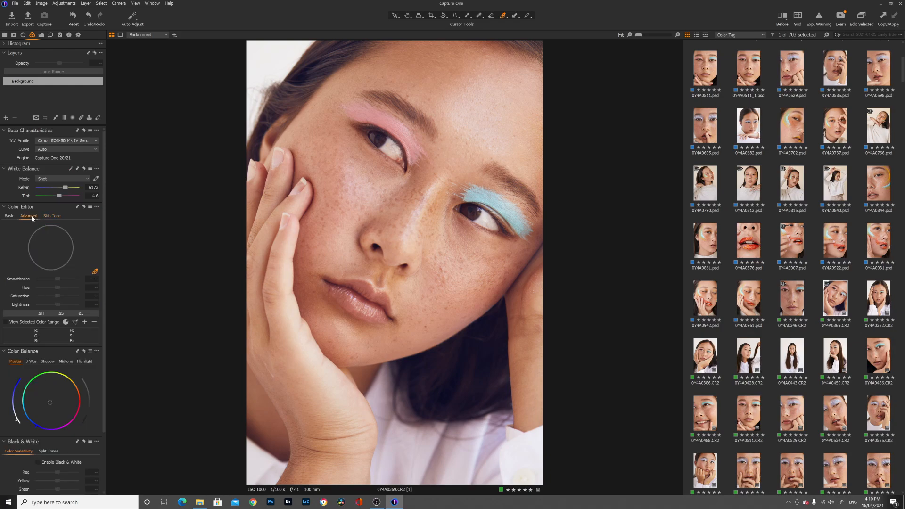
{"action": "left_click", "coordinate": [487, 194]}
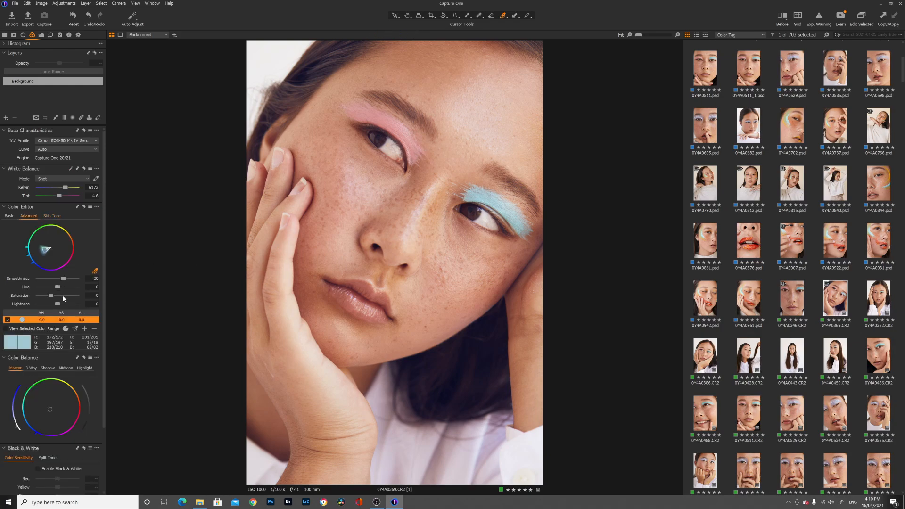
{"action": "left_click_drag", "start_coordinate": [61, 296], "coordinate": [57, 298]}
{"action": "left_click_drag", "start_coordinate": [63, 279], "coordinate": [61, 287]}
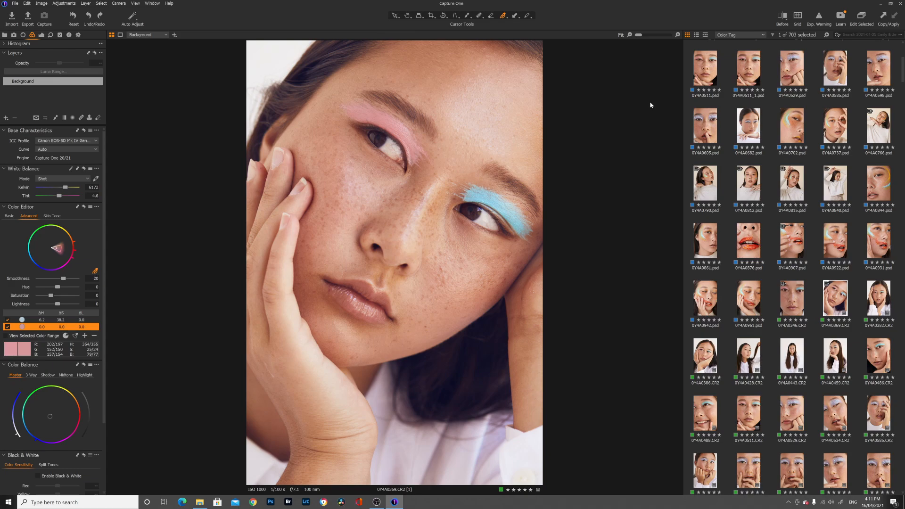
- Compare the graded portrait with the original by sweeping the split before/after divider across it, and close the comparison
{"action": "left_click", "coordinate": [788, 21]}
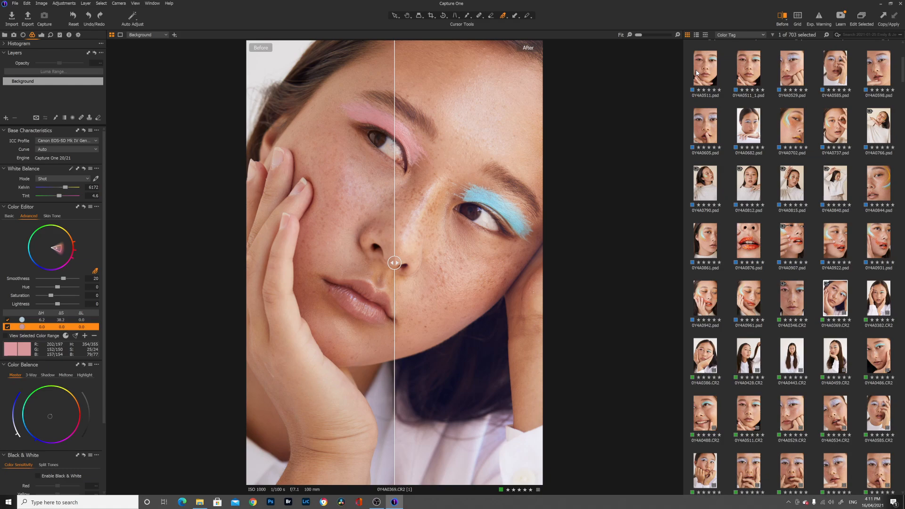
{"action": "left_click_drag", "start_coordinate": [395, 263], "coordinate": [248, 262]}
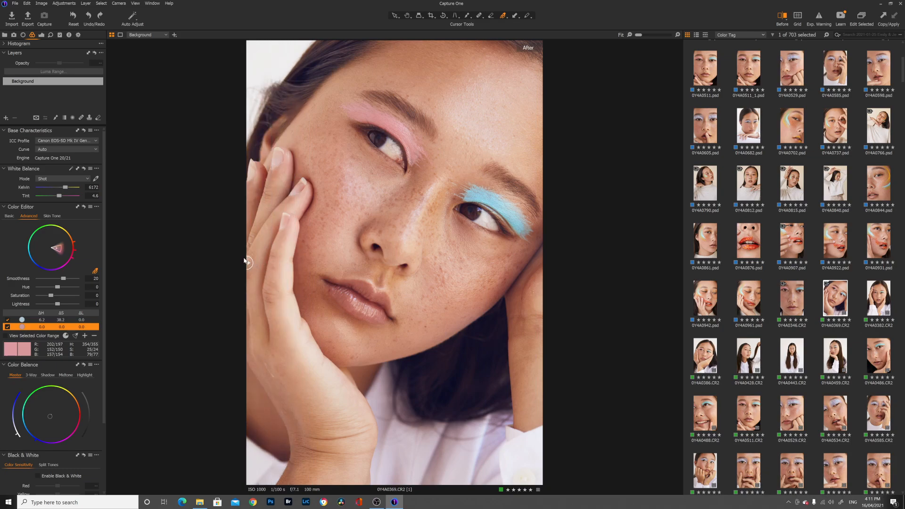
{"action": "left_click_drag", "start_coordinate": [247, 262], "coordinate": [402, 273]}
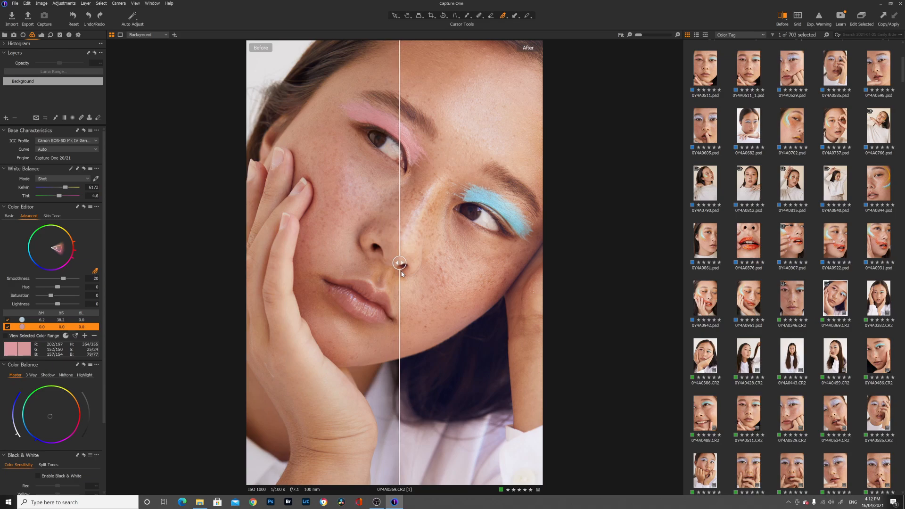
{"action": "mouse_move", "coordinate": [402, 273]}
{"action": "left_mouse_down"}
{"action": "mouse_move", "coordinate": [530, 273]}
{"action": "mouse_move", "coordinate": [532, 281]}
{"action": "mouse_move", "coordinate": [254, 262]}
{"action": "mouse_move", "coordinate": [397, 263]}
{"action": "left_mouse_up"}
{"action": "left_click", "coordinate": [783, 18]}
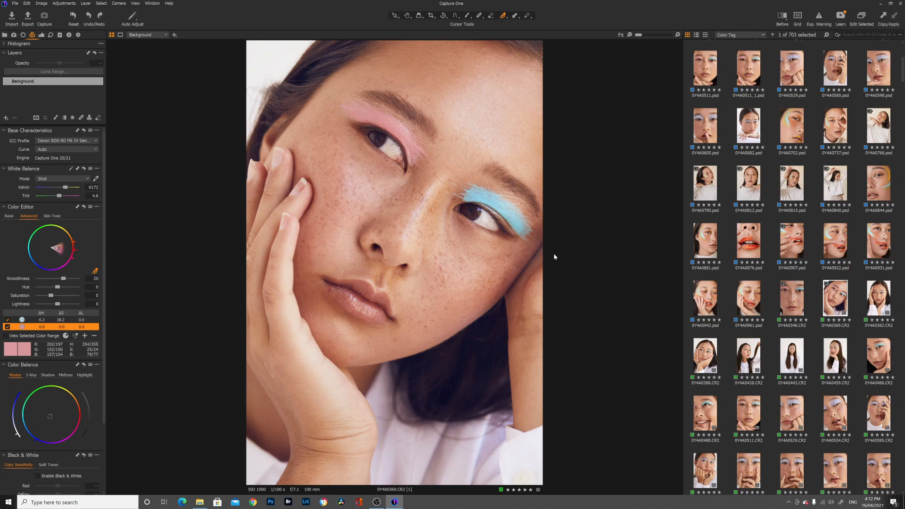
- Expand the User Styles and the built-in IQ Styles, LEGACY and SPRING groups in Styles and Presets
{"action": "left_click", "coordinate": [60, 36]}
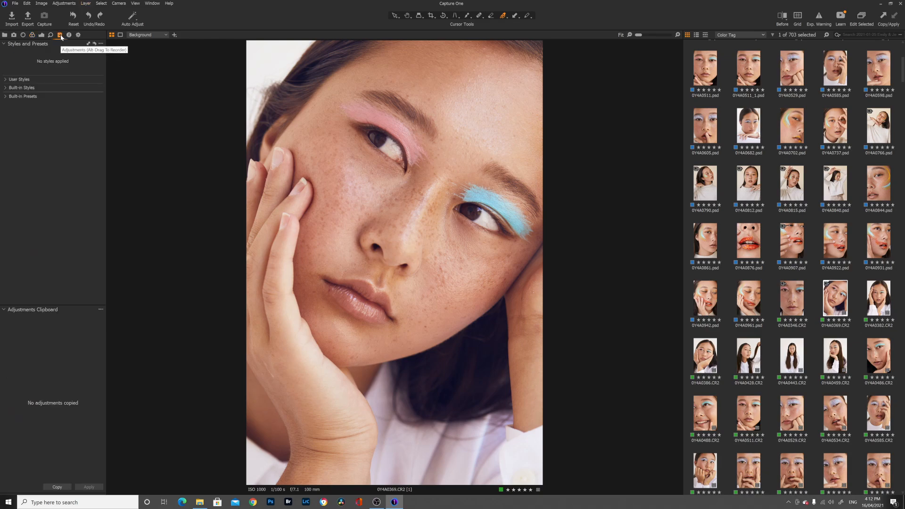
{"action": "left_click", "coordinate": [6, 81]}
{"action": "left_click", "coordinate": [6, 127]}
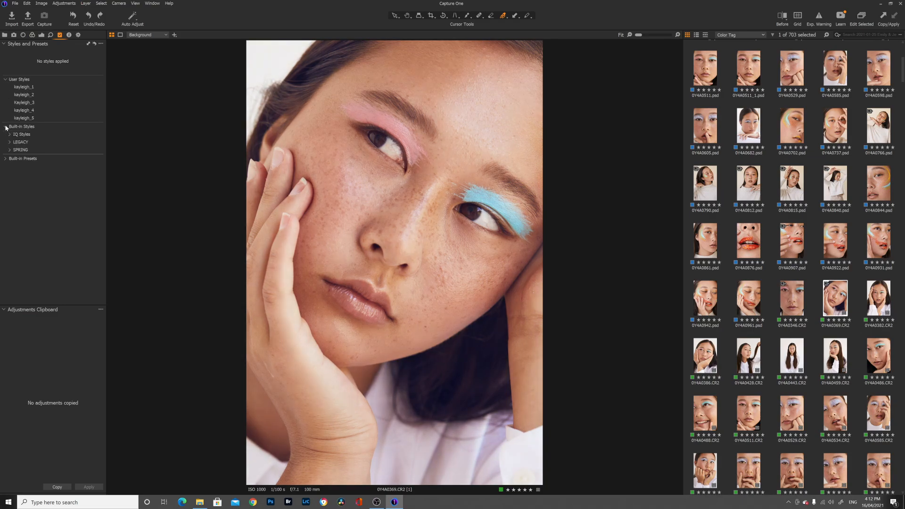
{"action": "left_click", "coordinate": [10, 150]}
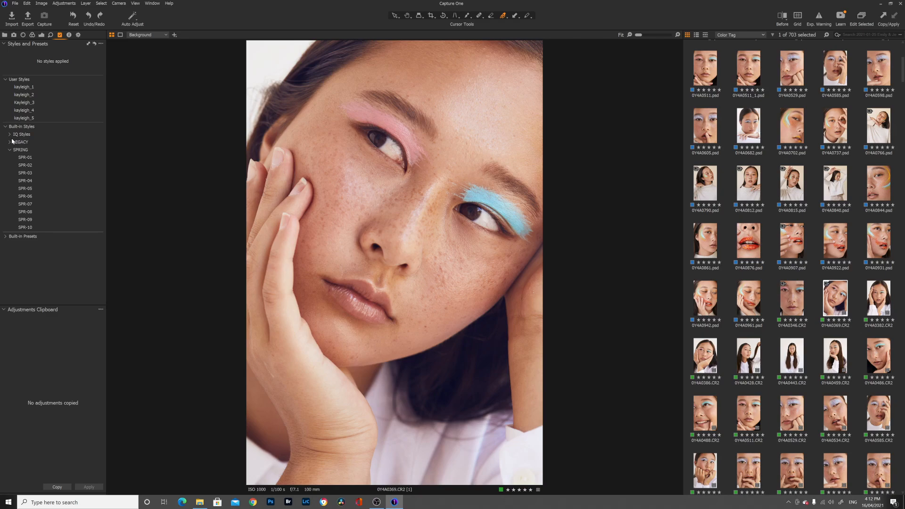
{"action": "left_click", "coordinate": [10, 142]}
{"action": "left_click", "coordinate": [10, 134]}
- Open the front-facing close-up portrait and preview the Color Effects, Skin Effects and SPRING styles on it
{"action": "left_click", "coordinate": [795, 298]}
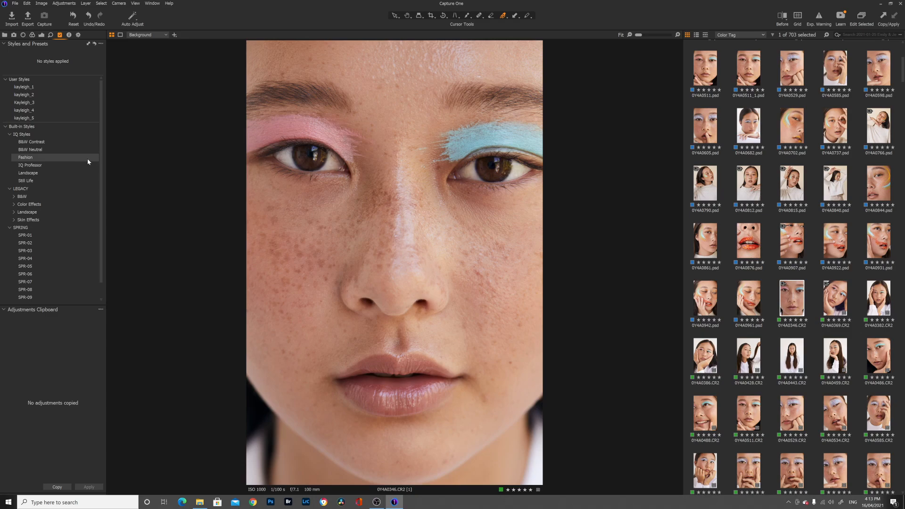
{"action": "left_click", "coordinate": [30, 204]}
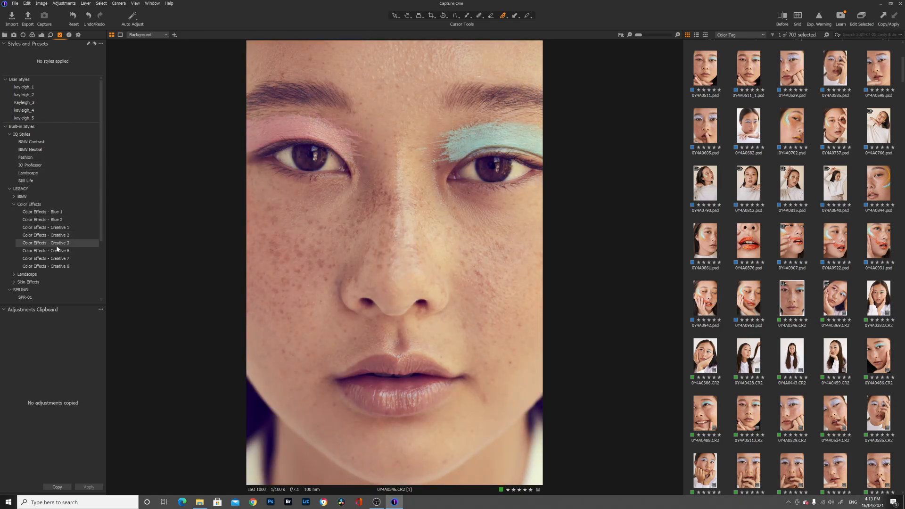
{"action": "scroll", "coordinate": [56, 247], "scroll_direction": "down", "scroll_amount": 1}
{"action": "left_click", "coordinate": [13, 266]}
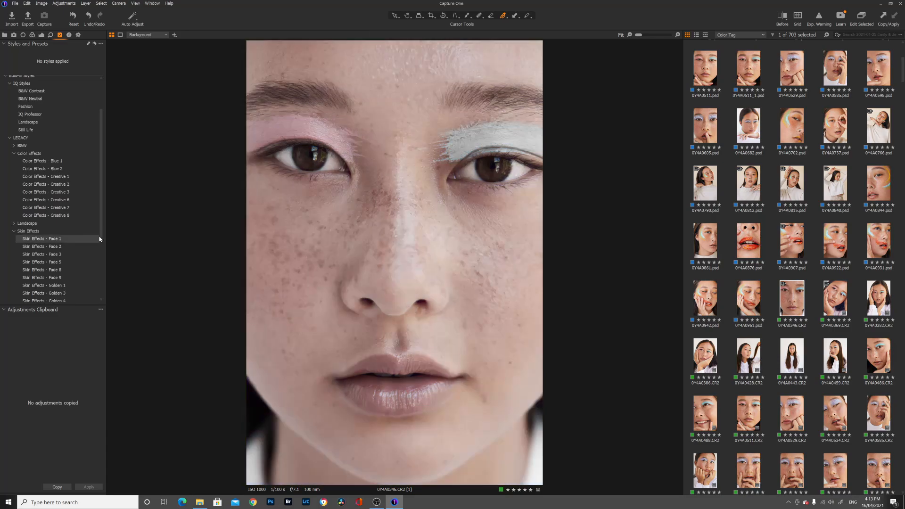
{"action": "scroll", "coordinate": [52, 231], "scroll_direction": "down", "scroll_amount": 3}
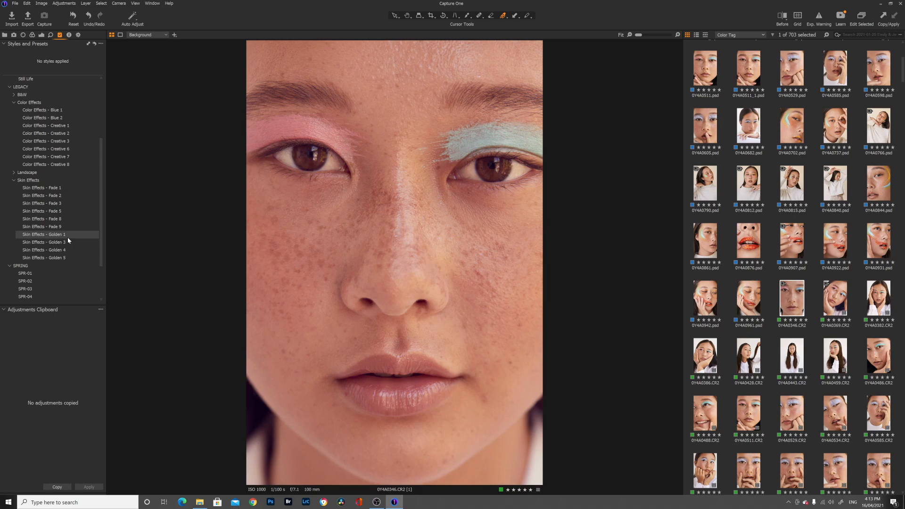
{"action": "scroll", "coordinate": [69, 212], "scroll_direction": "down", "scroll_amount": 3}
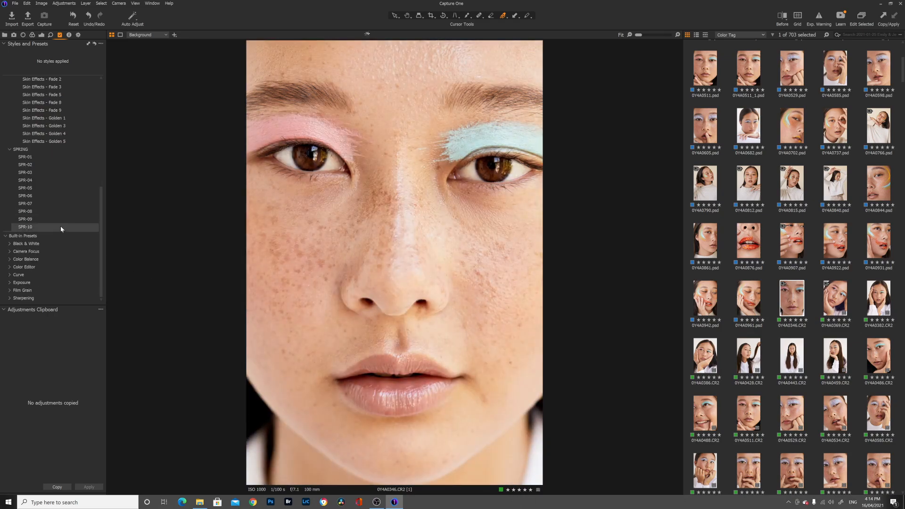
- Expand the built-in Color Editor and Color Balance presets and preview looks such as Warm Look +1 on the portrait
{"action": "left_click", "coordinate": [16, 267]}
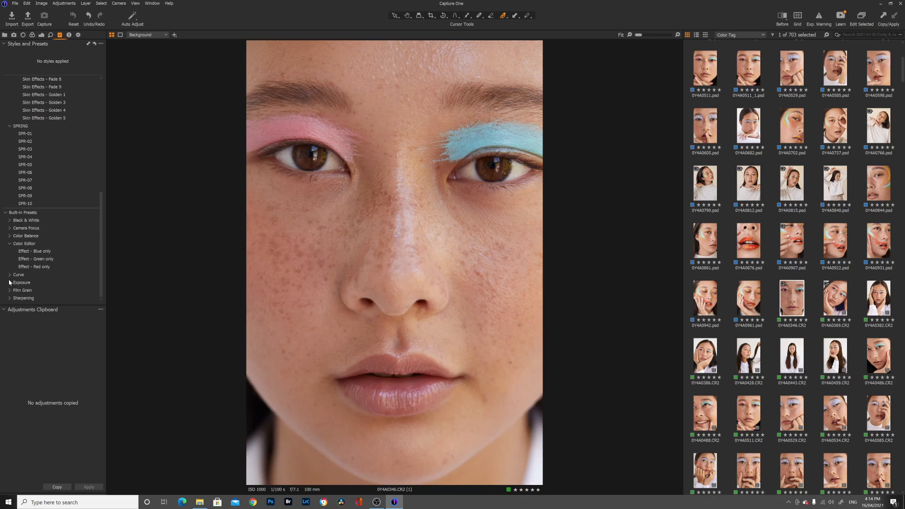
{"action": "left_click", "coordinate": [14, 226]}
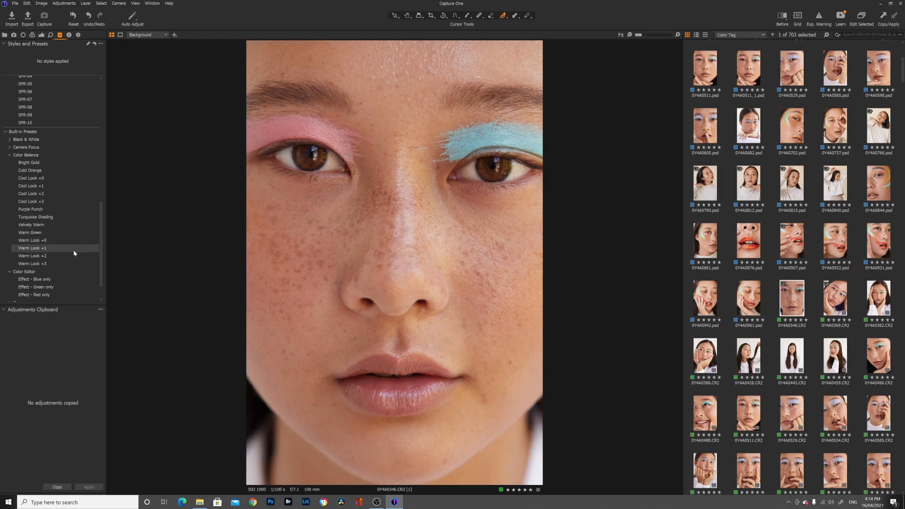
{"action": "scroll", "coordinate": [71, 259], "scroll_direction": "down", "scroll_amount": 2}
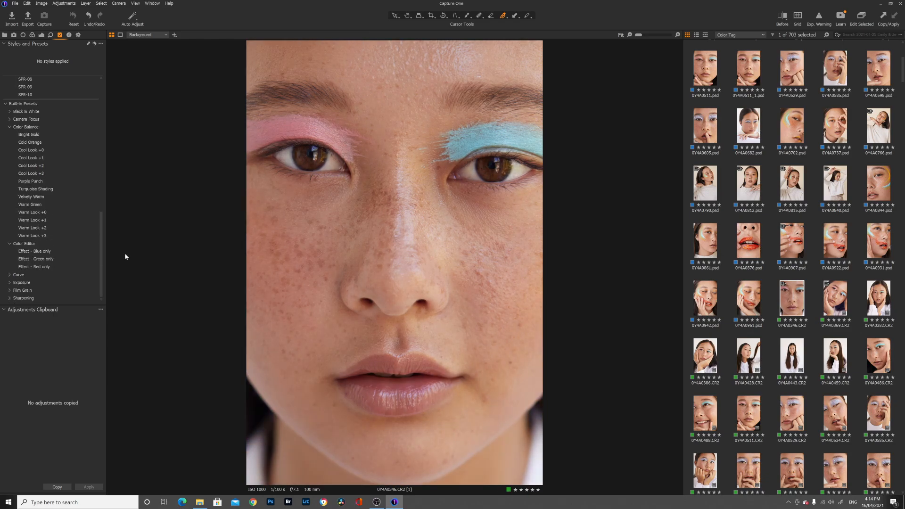